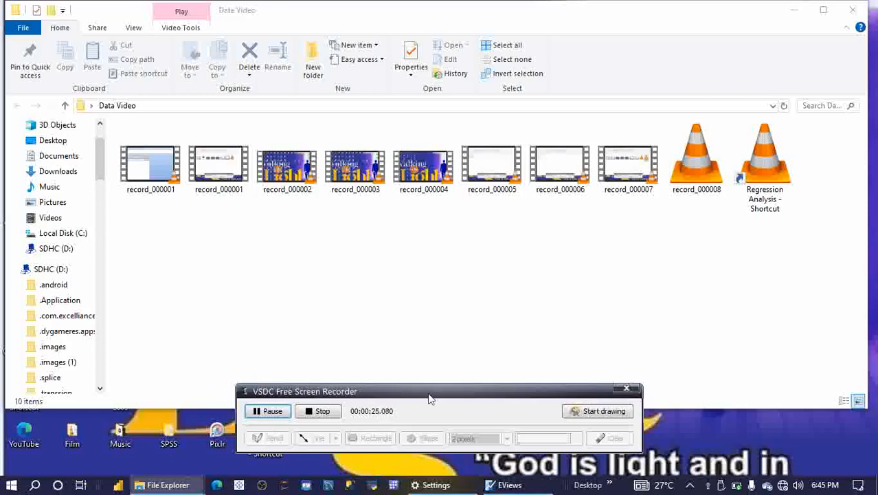
Step: Launch EViews 9 from its desktop shortcut and start opening a foreign file such as Excel
mouse_move(438, 392)
mouse_down()
mouse_move(815, 392)
mouse_move(664, 388)
mouse_up()
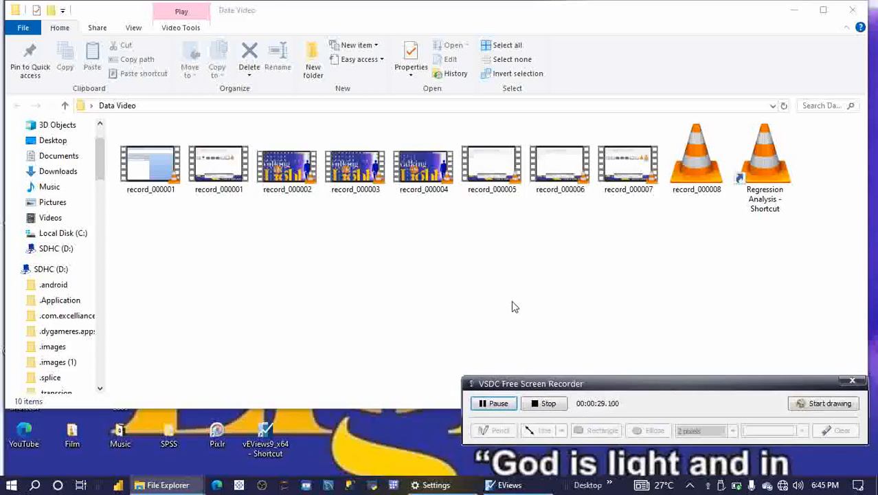
double_click(262, 445)
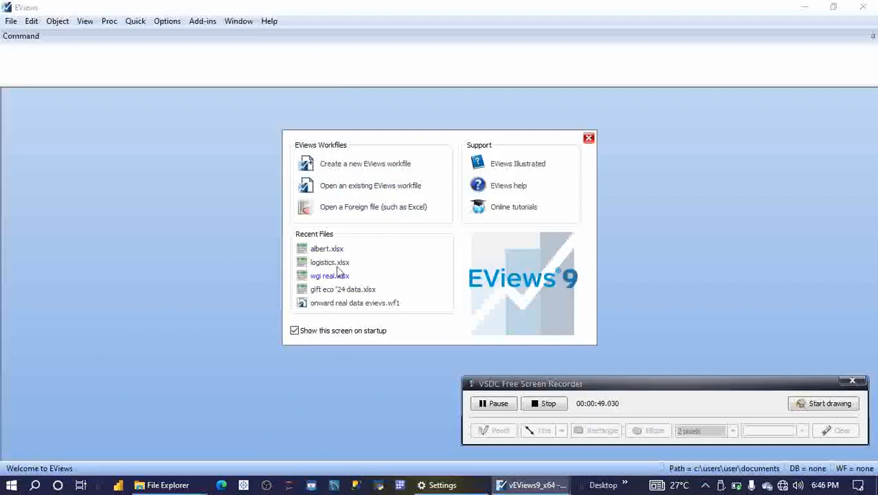
click(359, 208)
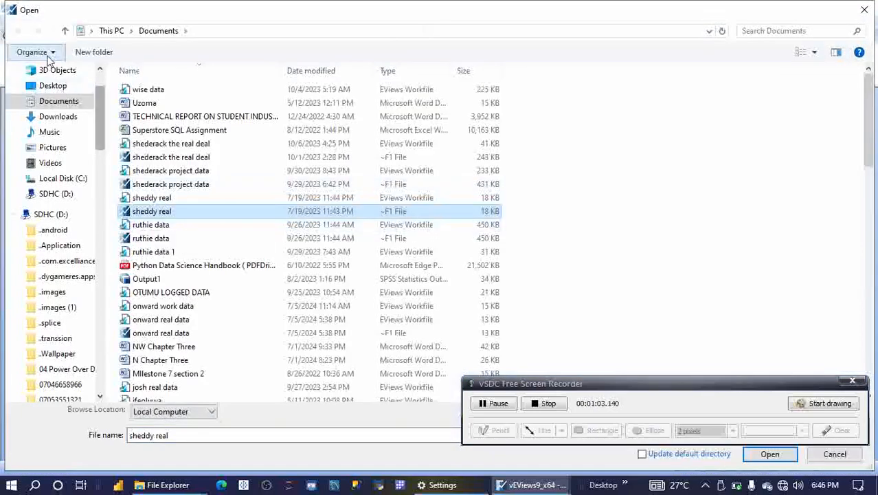
Step: Import the Albert Excel file from the Desktop data folder, finishing the read wizard without linking to the external source
click(69, 88)
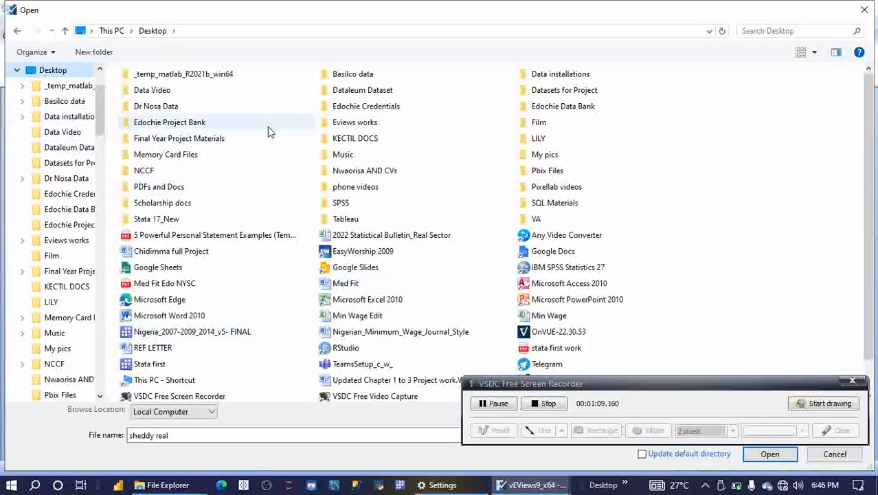
double_click(212, 110)
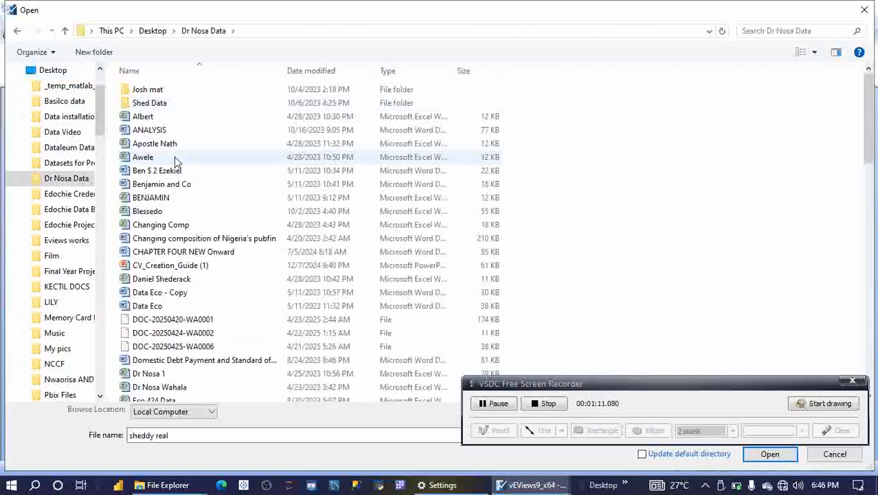
double_click(178, 119)
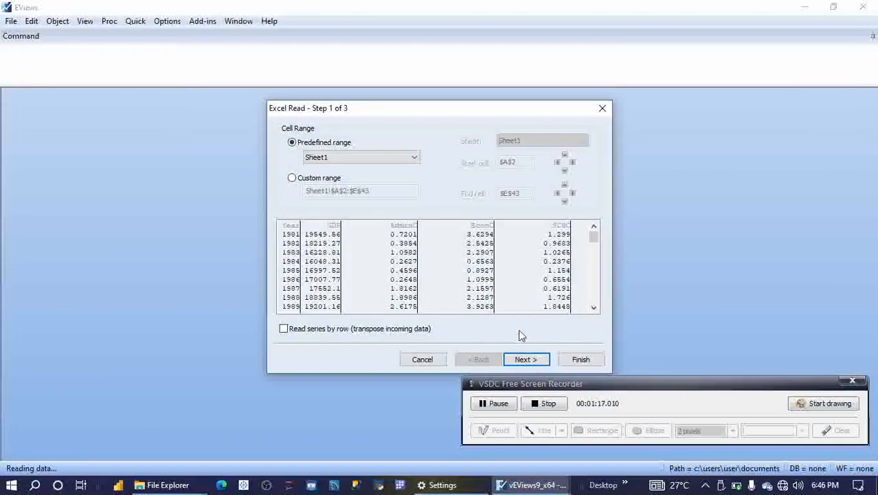
click(584, 359)
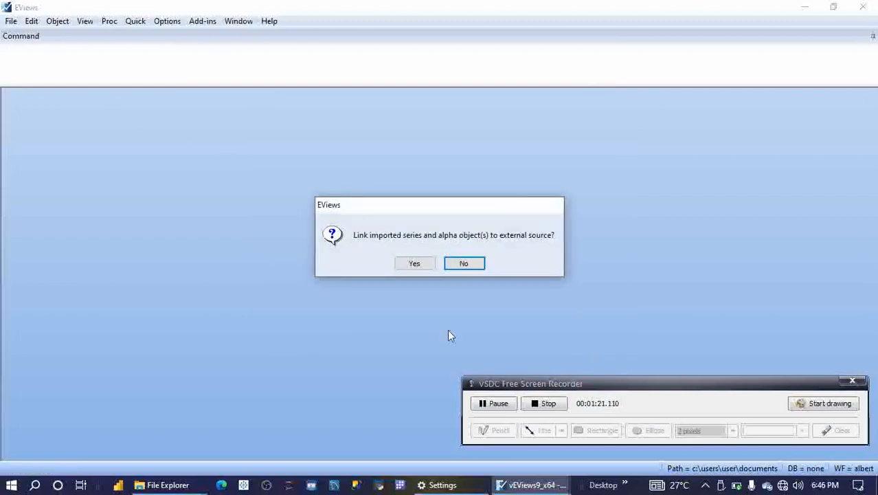
click(471, 265)
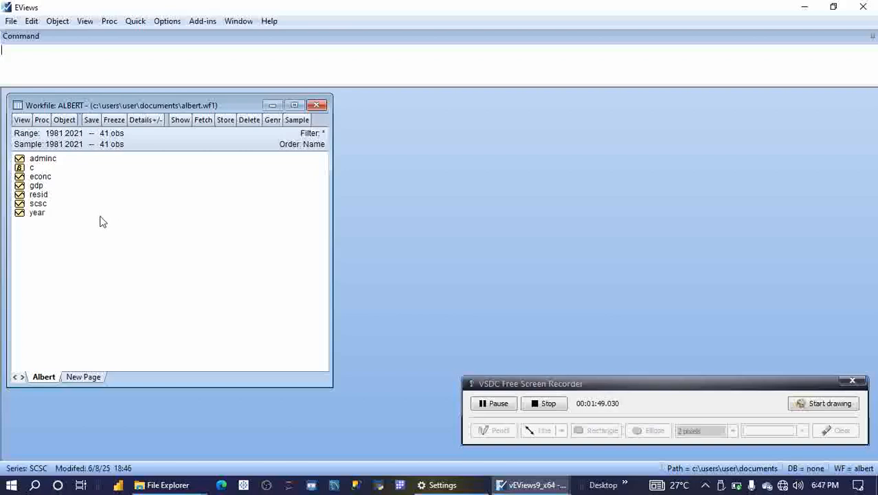
Step: Select the series gdp, econc, adminc and scsc together and open them as an equation
click(48, 188)
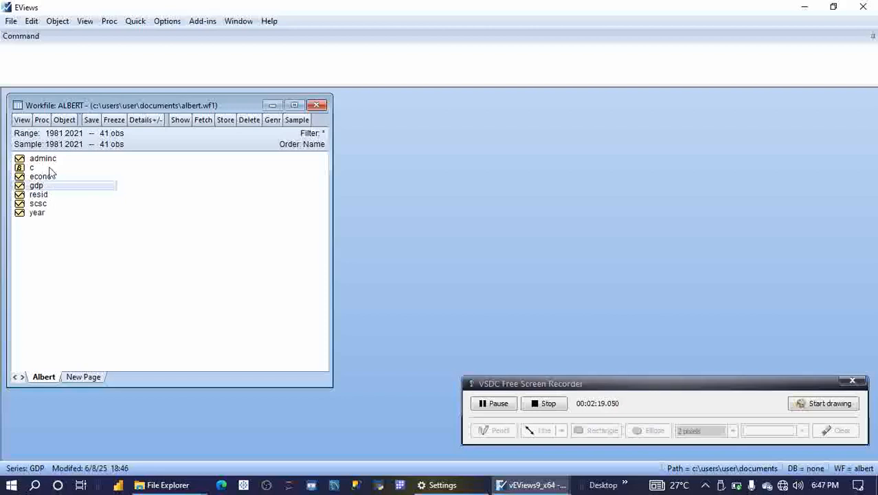
click(55, 178)
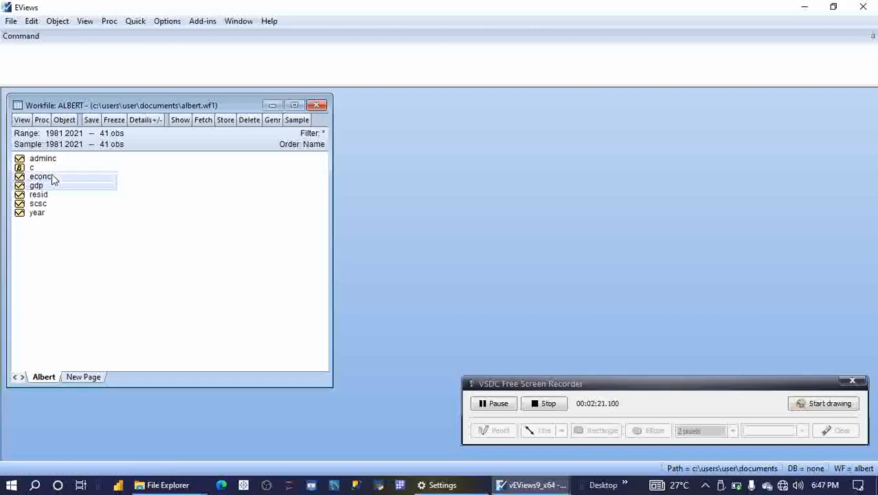
ctrl+click(53, 157)
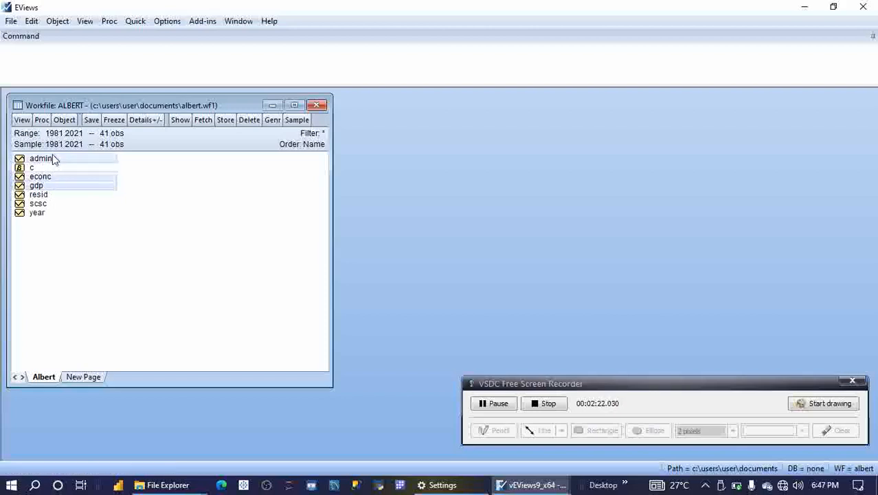
ctrl+click(55, 206)
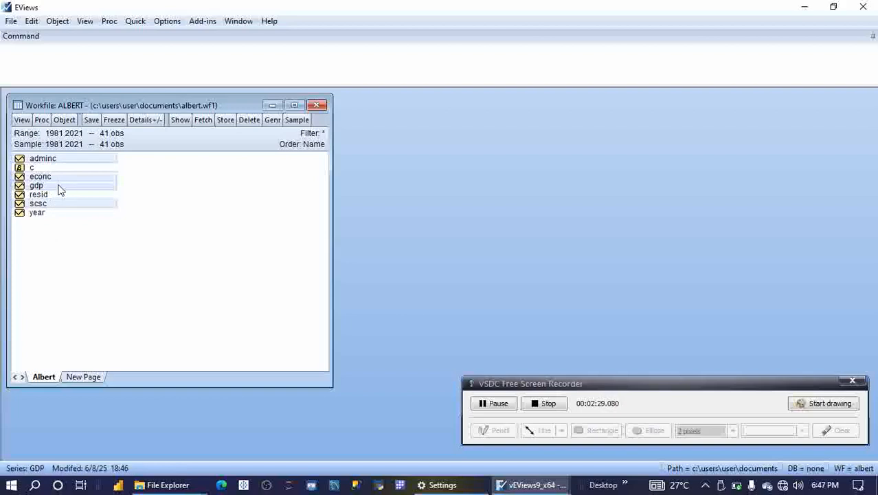
right_click(60, 190)
mouse_move(90, 194)
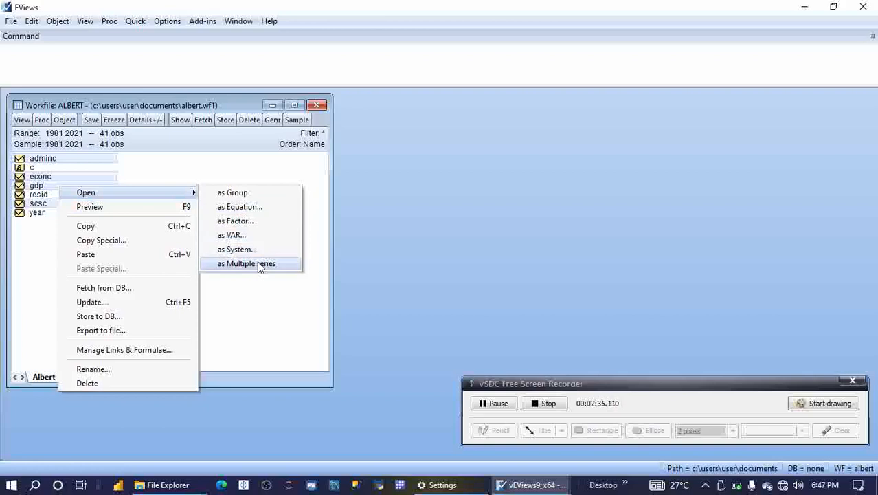
click(265, 209)
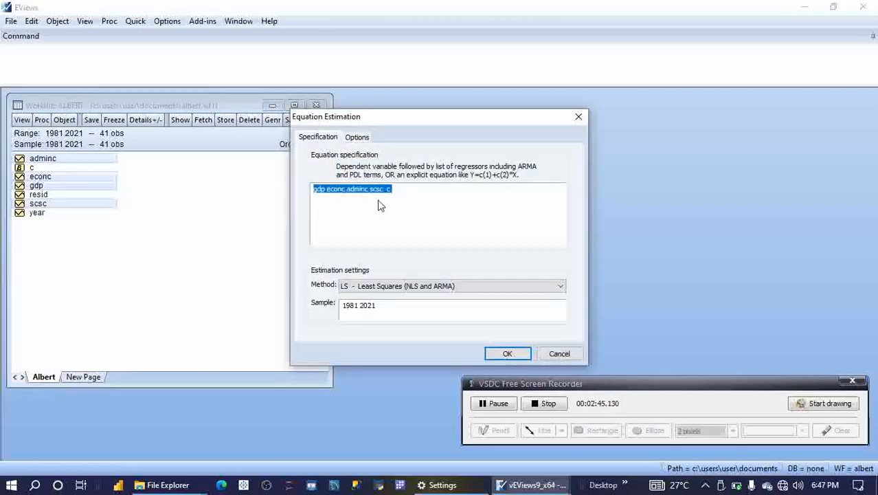
Step: Keep the Least Squares method and estimate the equation gdp econc adminc scsc c
click(426, 192)
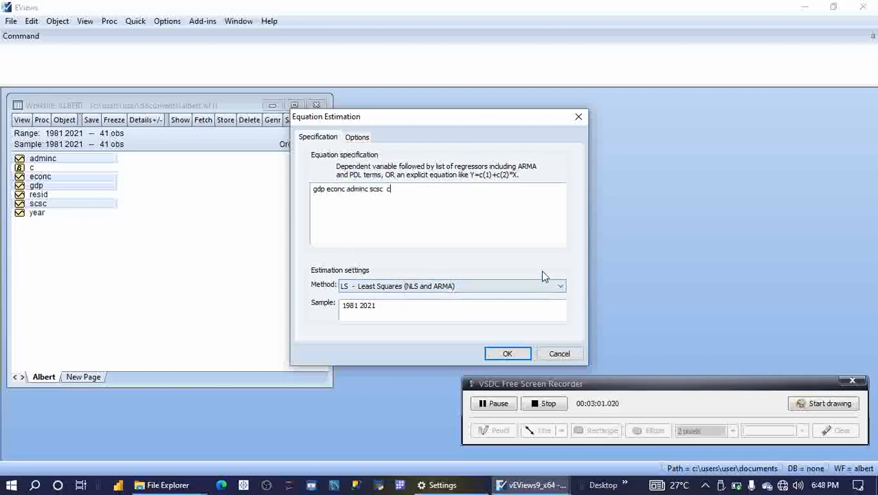
drag(469, 121, 467, 103)
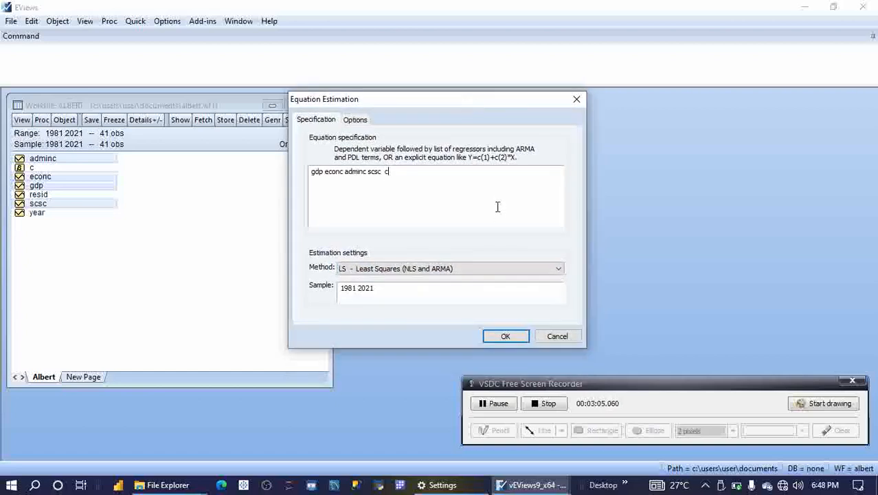
click(554, 268)
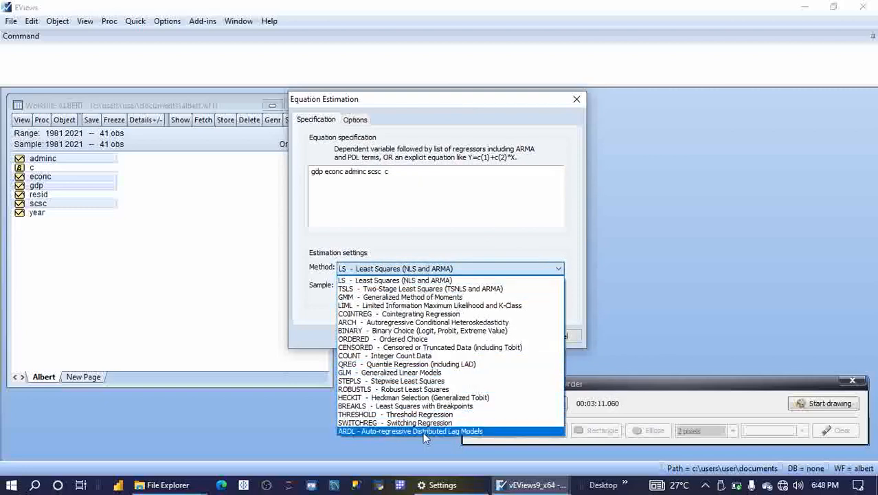
click(476, 271)
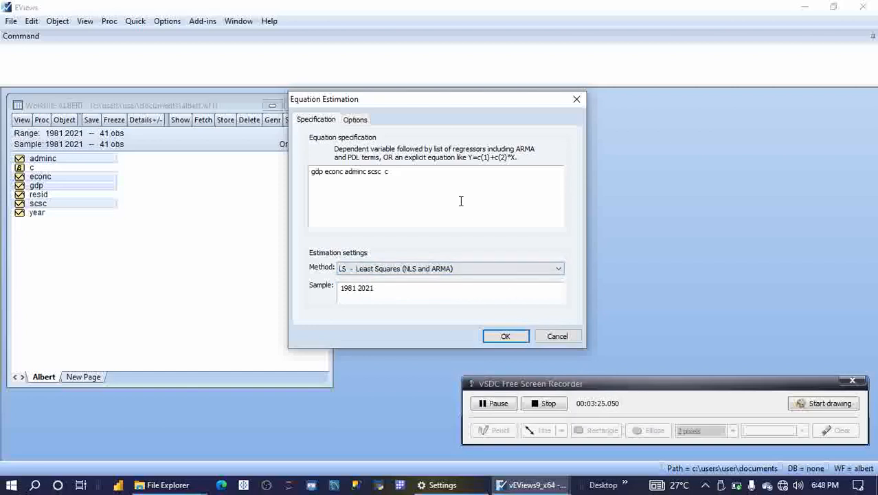
click(503, 336)
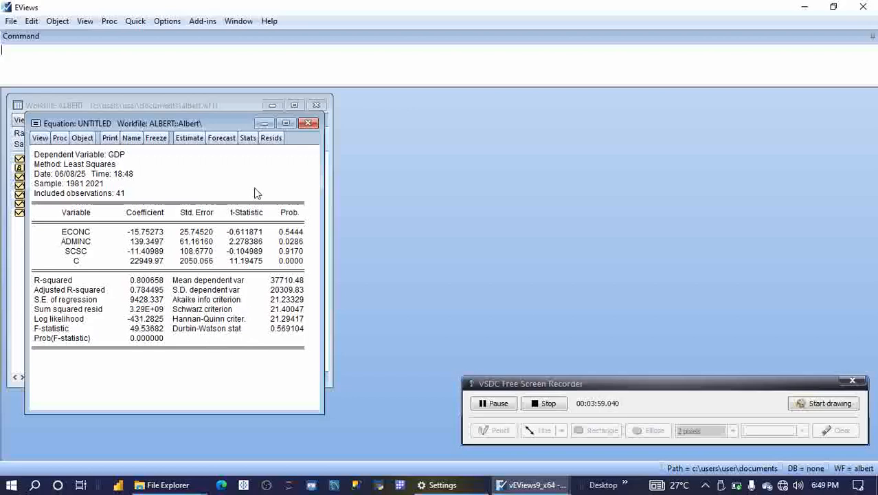
Step: Close the estimated equation window and delete the untitled equation
click(311, 125)
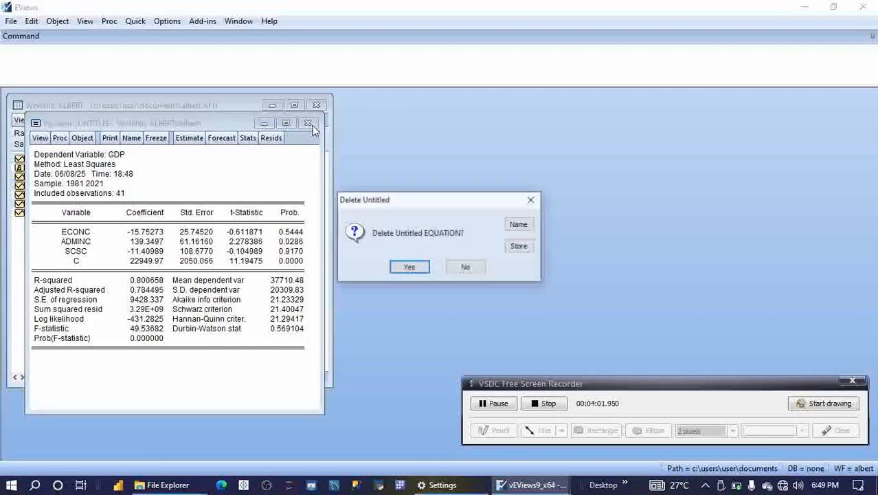
click(424, 269)
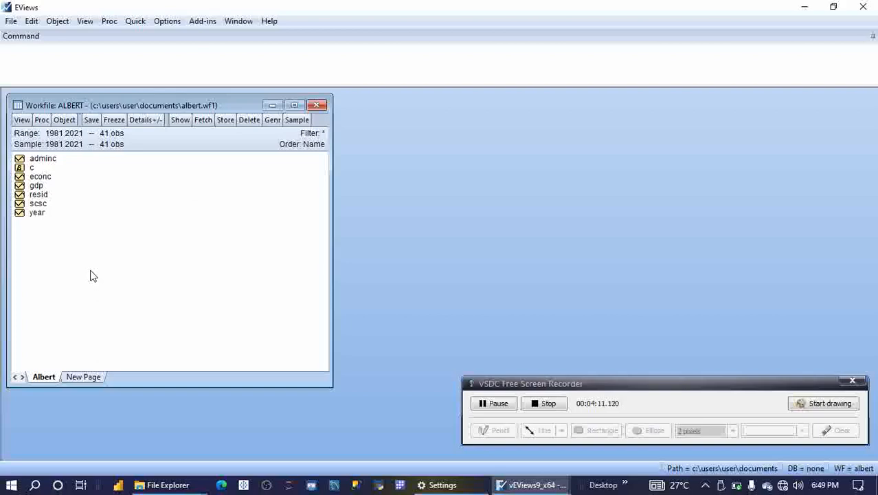
Step: Open Estimate Equation and begin the specification with gdp c econc
click(141, 24)
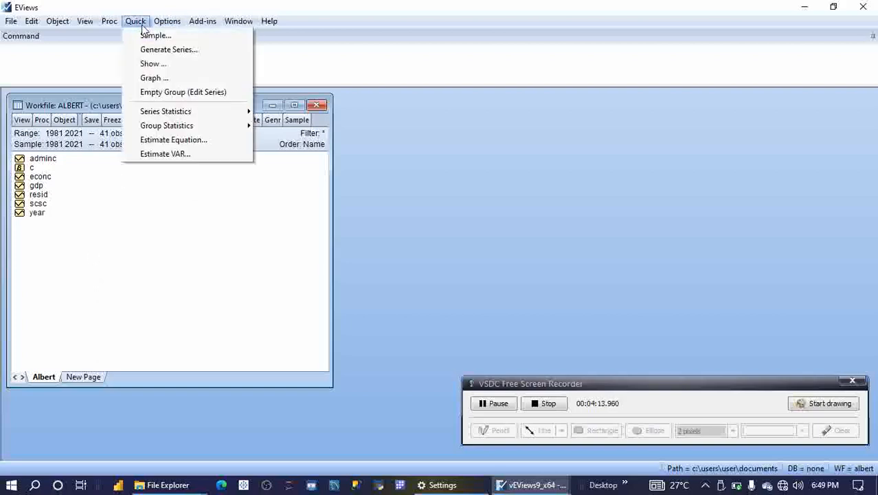
click(198, 141)
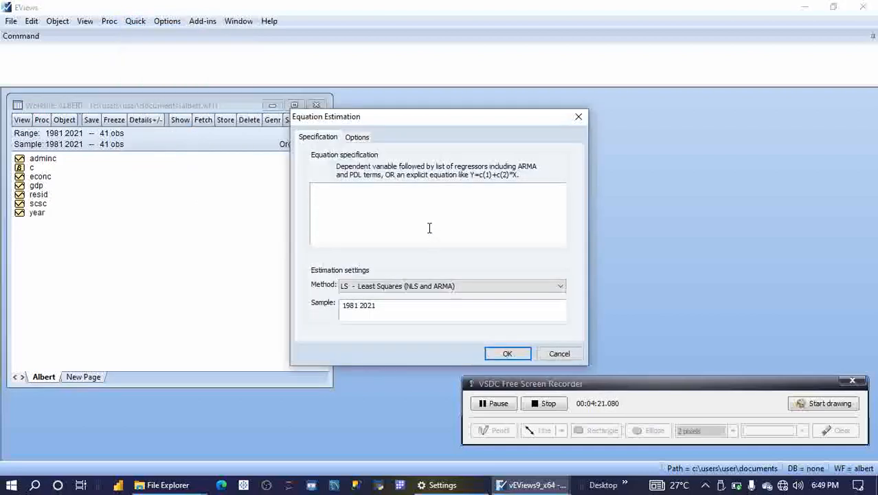
text(gdp)
text(c econ)
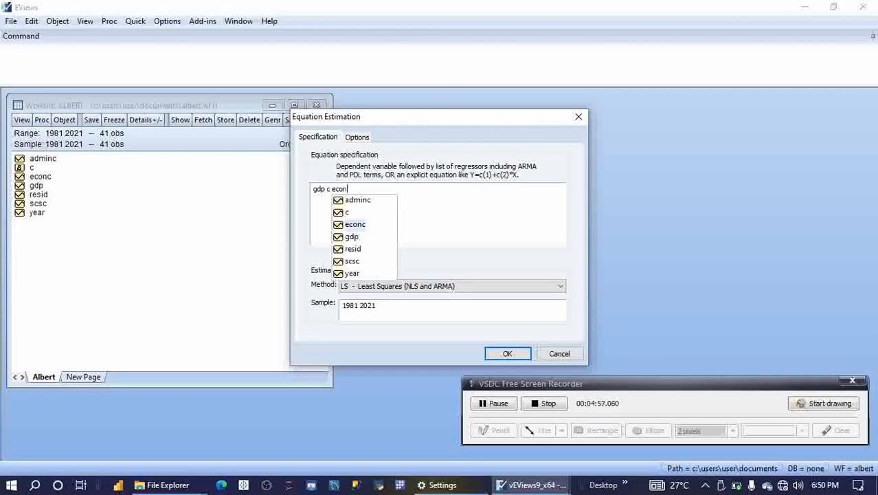
text(c)
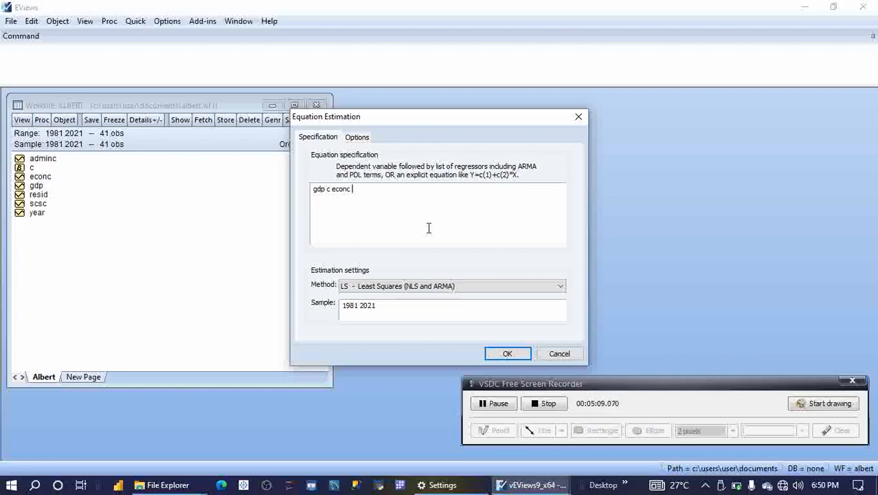
Step: Add scsc and adminc to the specification and run the least-squares estimation
text(scsc)
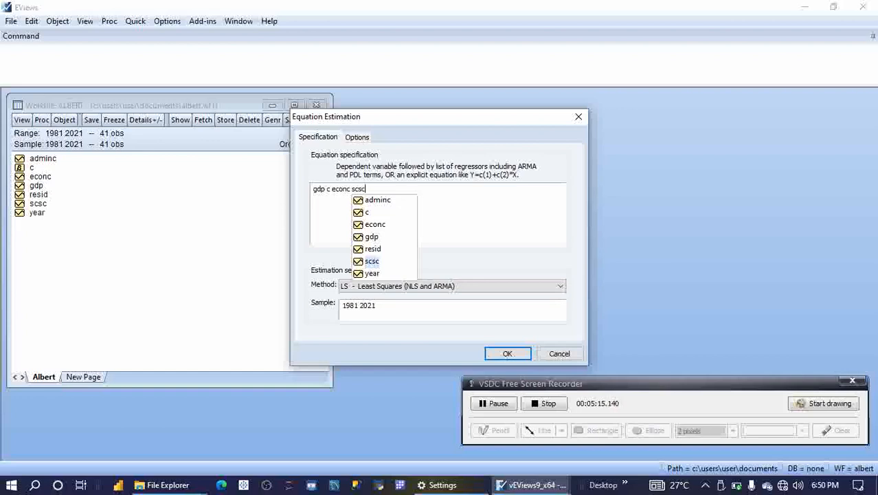
text( ad)
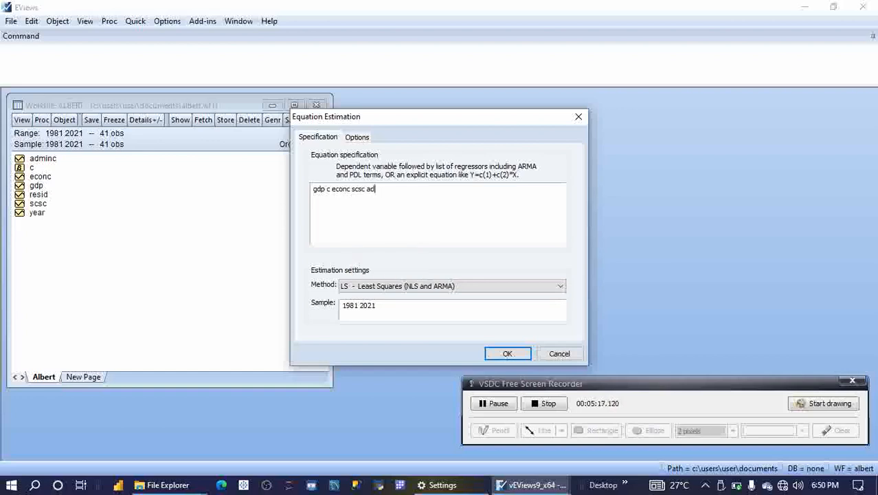
text(mi)
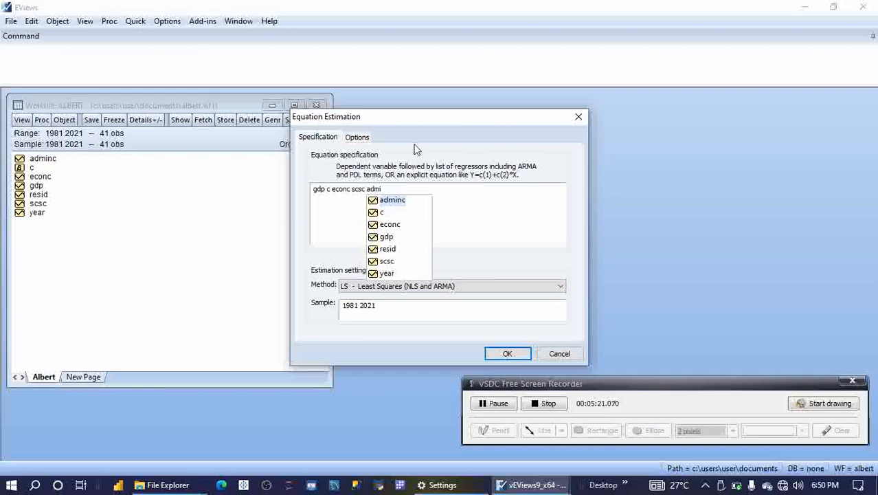
click(394, 201)
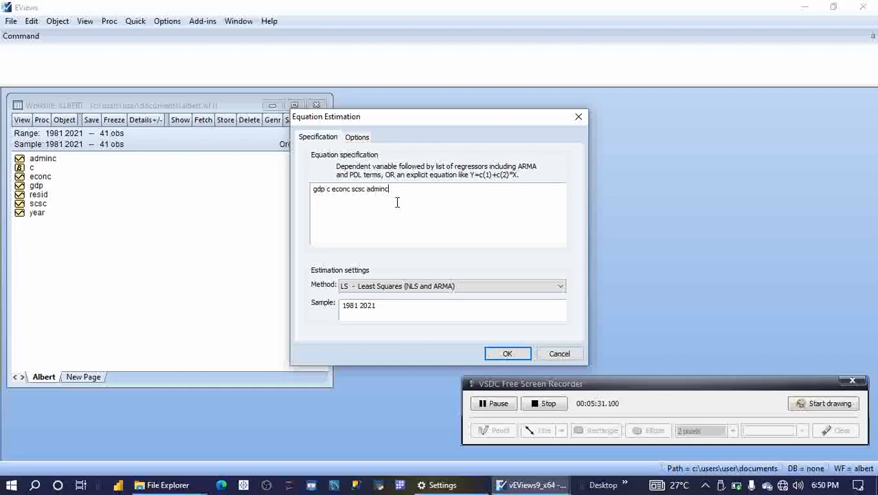
key(Return)
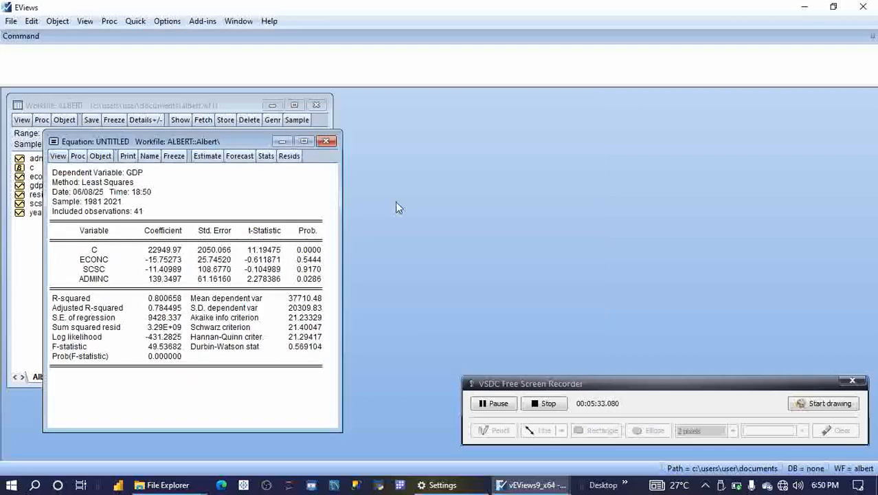